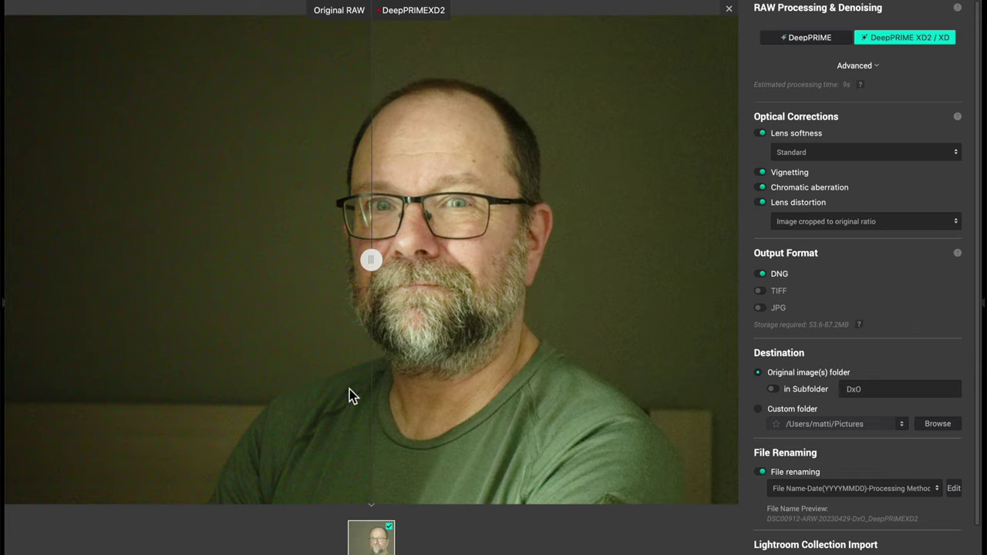
# - Sweep the Original RAW / DeepPRIMEXD2 split across the portrait to compare noise
pyautogui.moveTo(395, 263); pyautogui.dragTo(695, 279)
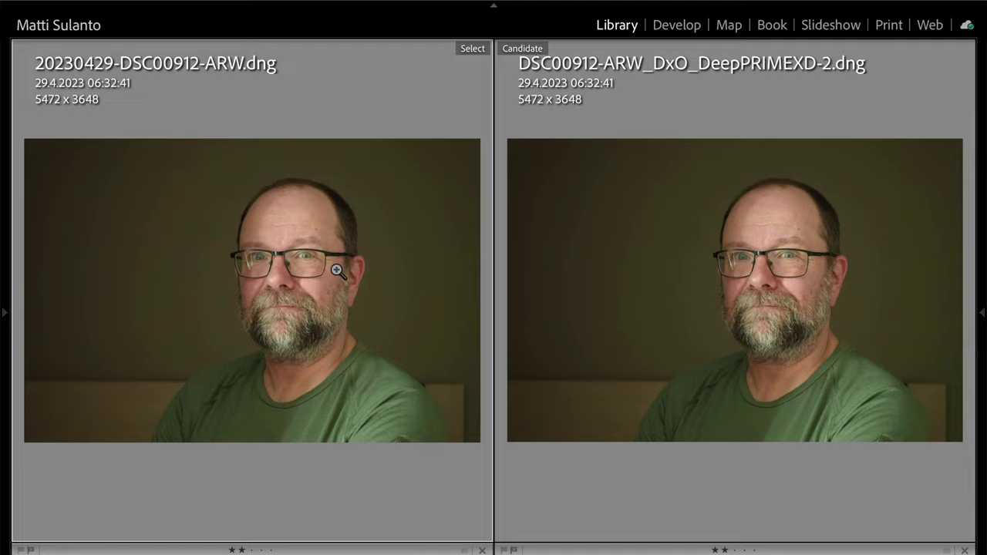
# - Zoom both portraits to 1:1 and pan to the neck and shirt area
pyautogui.click(337, 270)
pyautogui.moveTo(372, 319); pyautogui.dragTo(134, 137)
pyautogui.moveTo(245, 354); pyautogui.dragTo(139, 251)
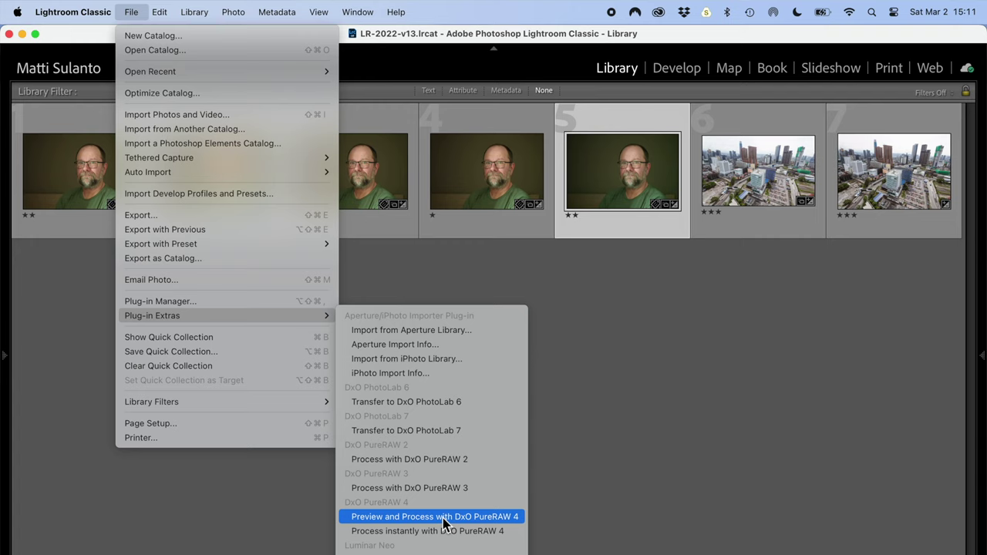
pyautogui.click(443, 518)
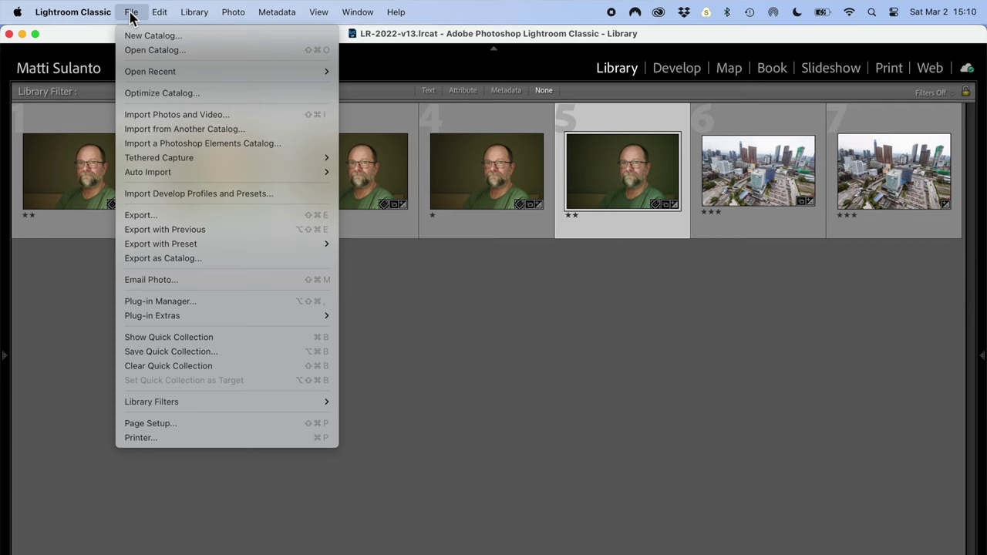
# - Show File > Plug-in Extras with Preview and Process with DxO PureRAW 4
pyautogui.moveTo(184, 316)
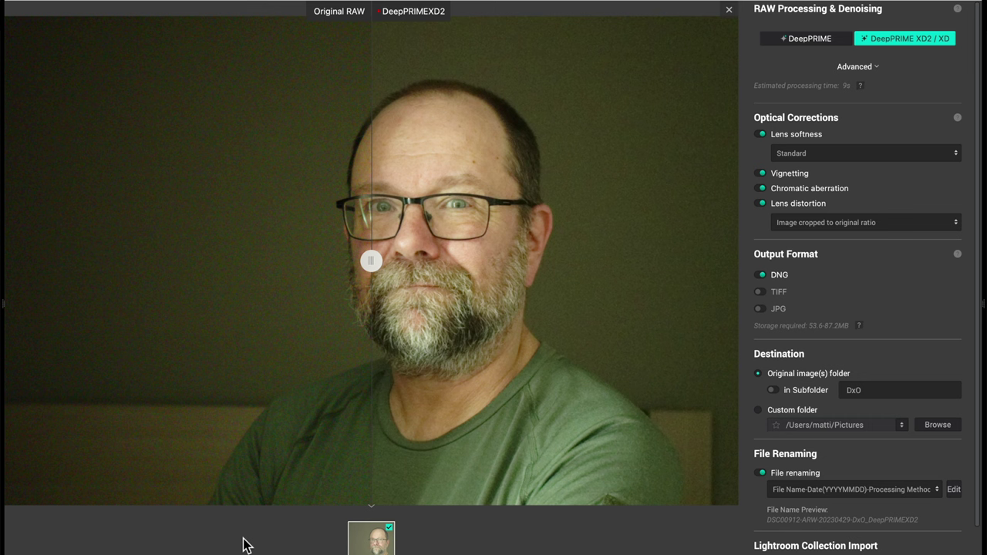
# - Move the before/after split across the face and magnify the preview to inspect fine noise
pyautogui.moveTo(373, 264); pyautogui.dragTo(431, 297)
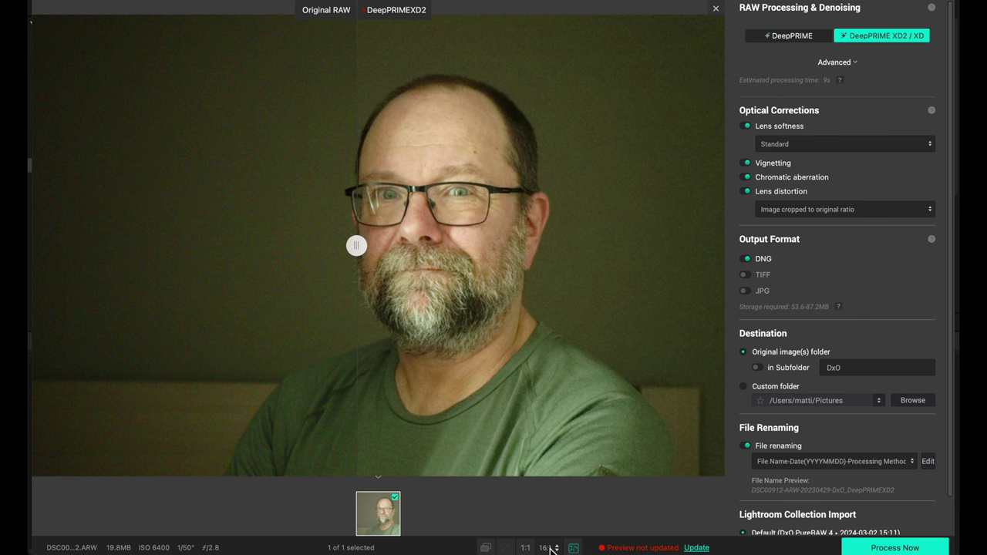
pyautogui.click(551, 550)
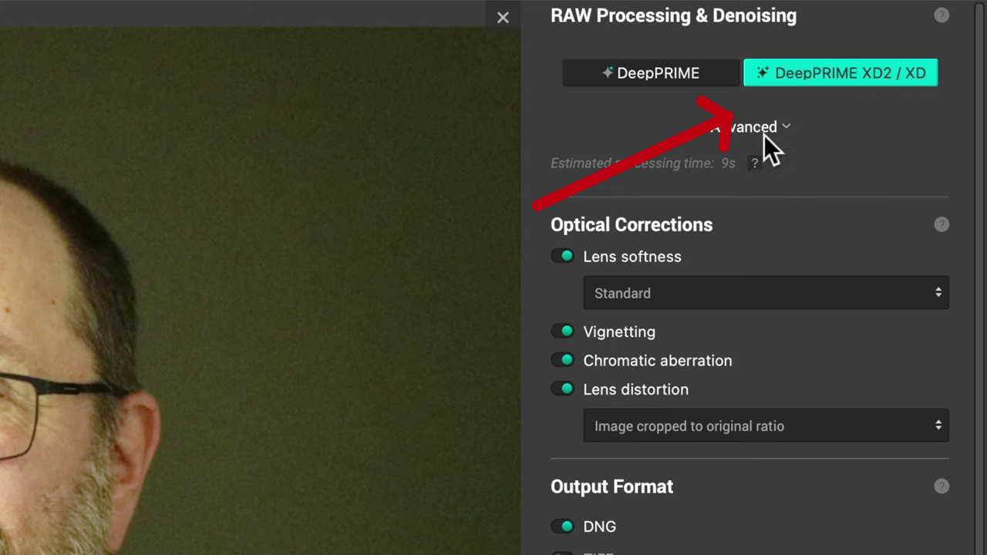
# - In DeepPRIME XD2's Advanced settings, lower Luminance denoising and reduce Force details
pyautogui.click(764, 129)
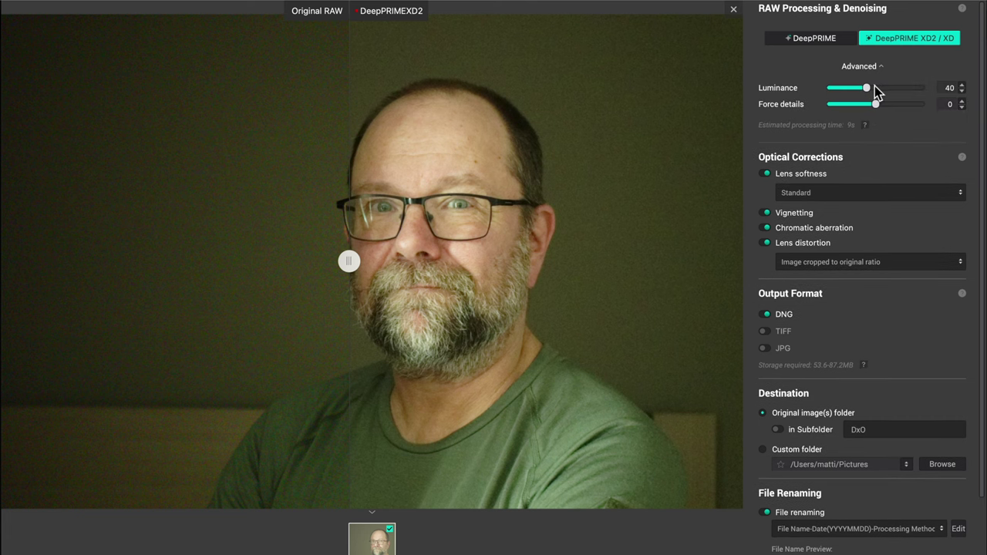
pyautogui.moveTo(868, 89); pyautogui.dragTo(861, 87)
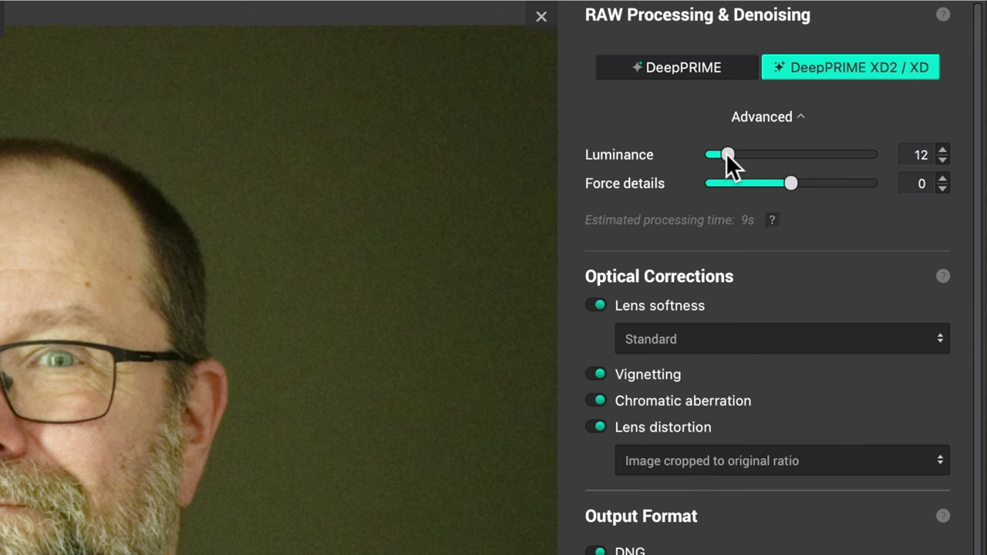
pyautogui.moveTo(790, 184); pyautogui.dragTo(732, 184)
pyautogui.moveTo(824, 184); pyautogui.dragTo(786, 187)
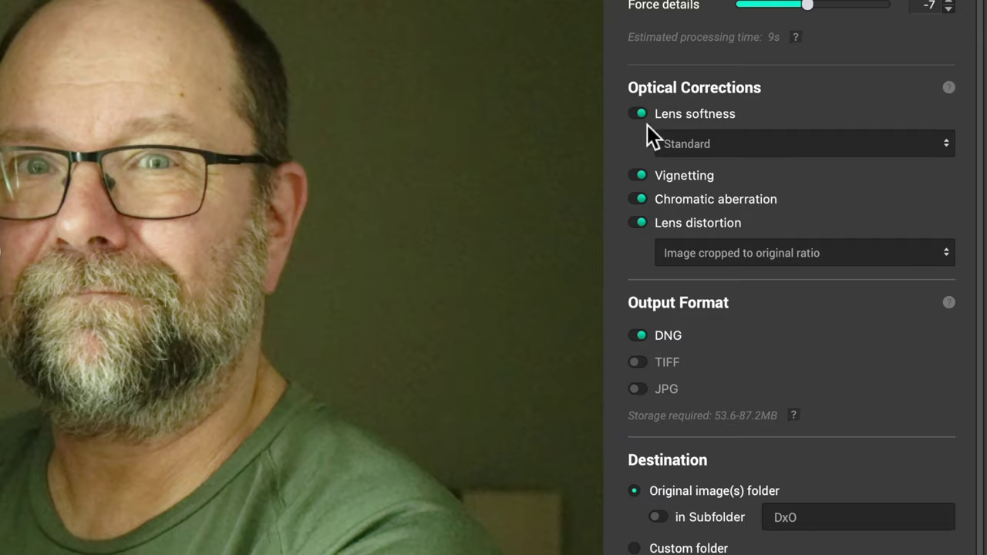
# - Keep Lens softness at Standard and turn off vignetting correction
pyautogui.click(716, 144)
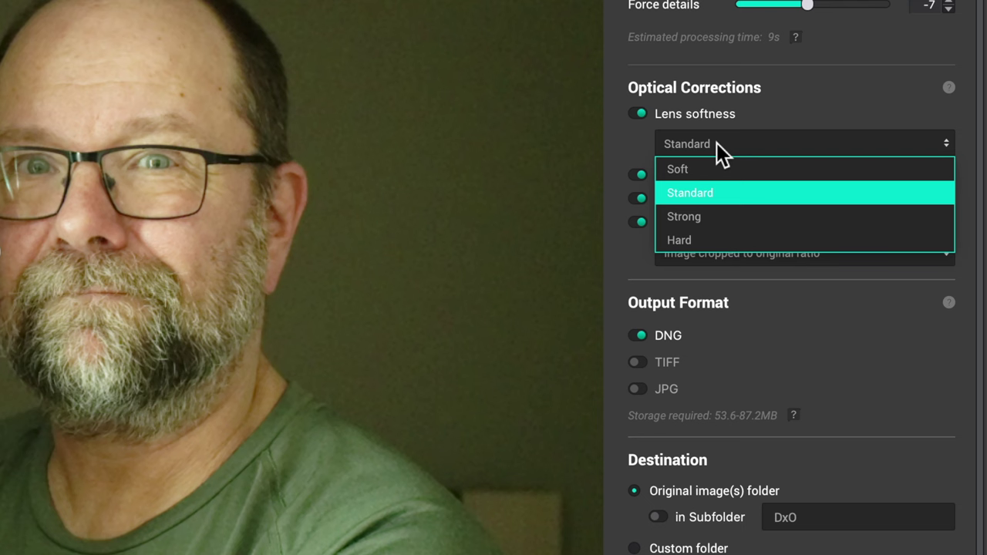
pyautogui.click(719, 191)
pyautogui.click(638, 177)
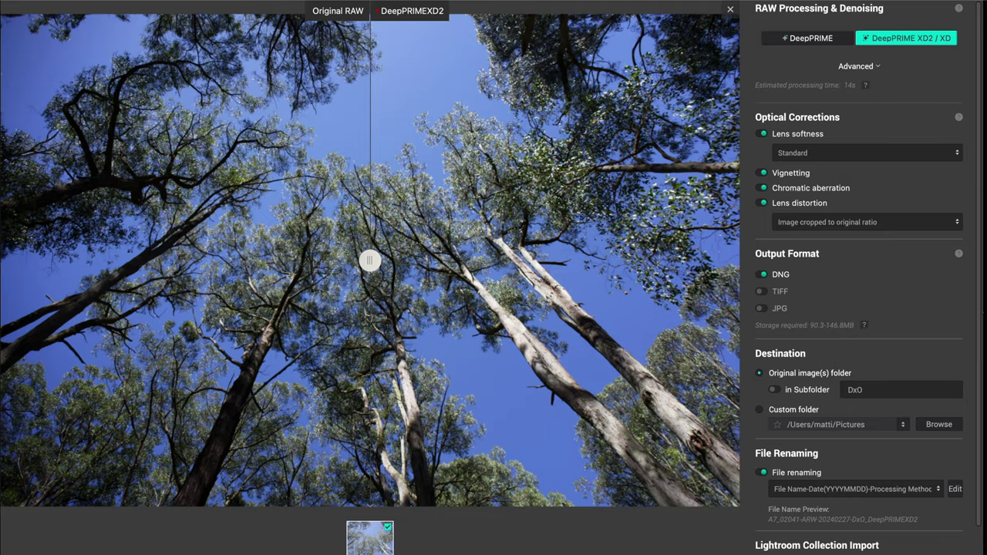
# - Zoom into the branches and compare Lens softness Soft and Hard, ending on Soft
pyautogui.click(685, 298)
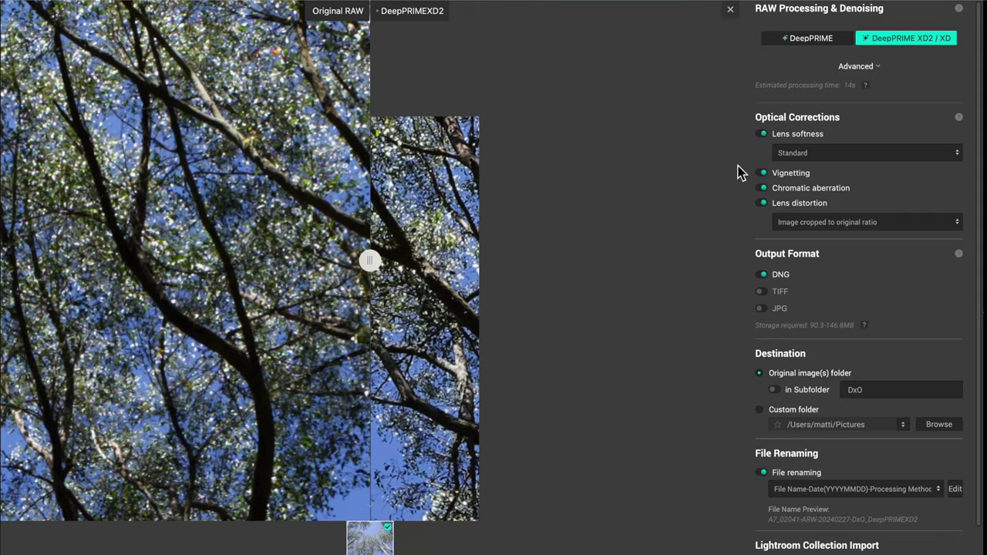
pyautogui.click(810, 152)
pyautogui.click(811, 169)
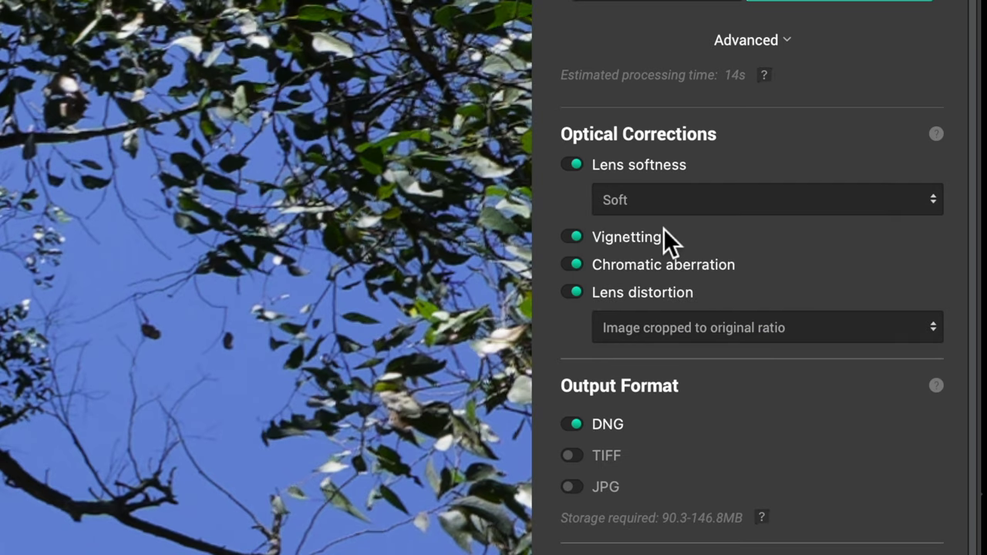
pyautogui.click(657, 200)
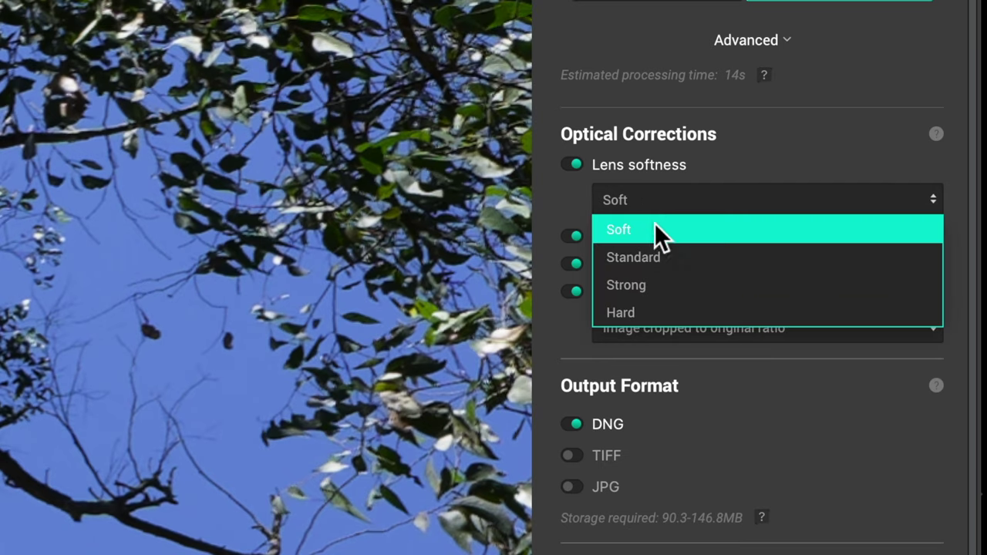
pyautogui.click(655, 305)
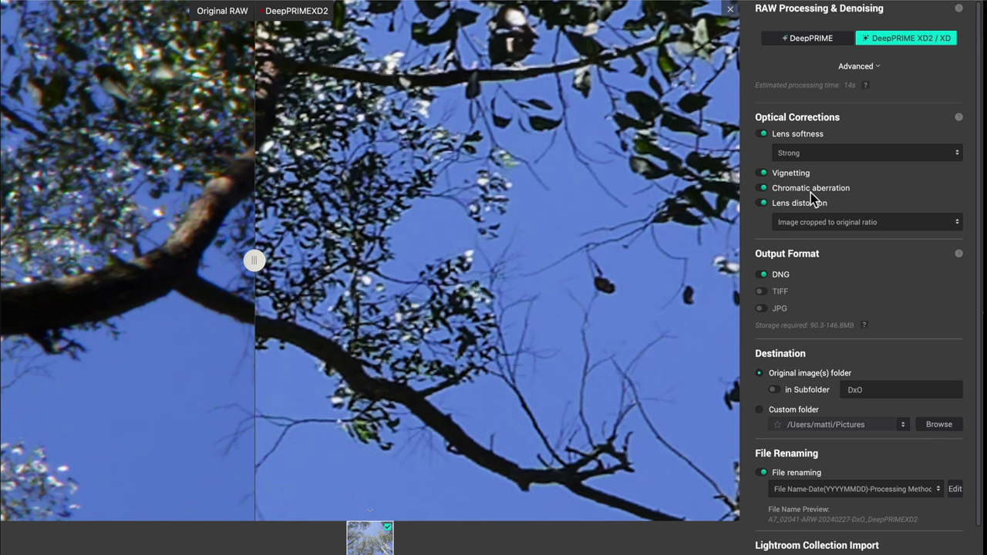
pyautogui.click(813, 154)
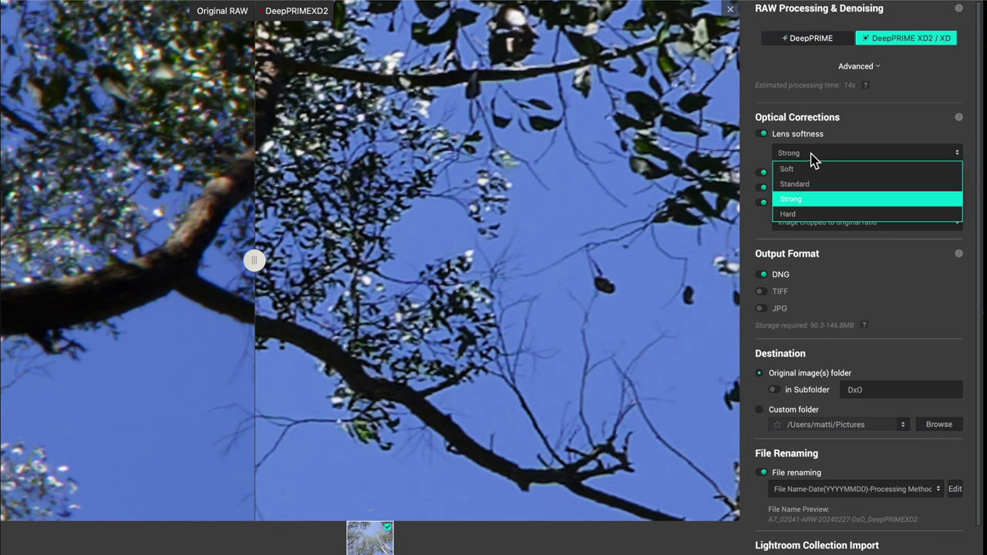
pyautogui.click(807, 169)
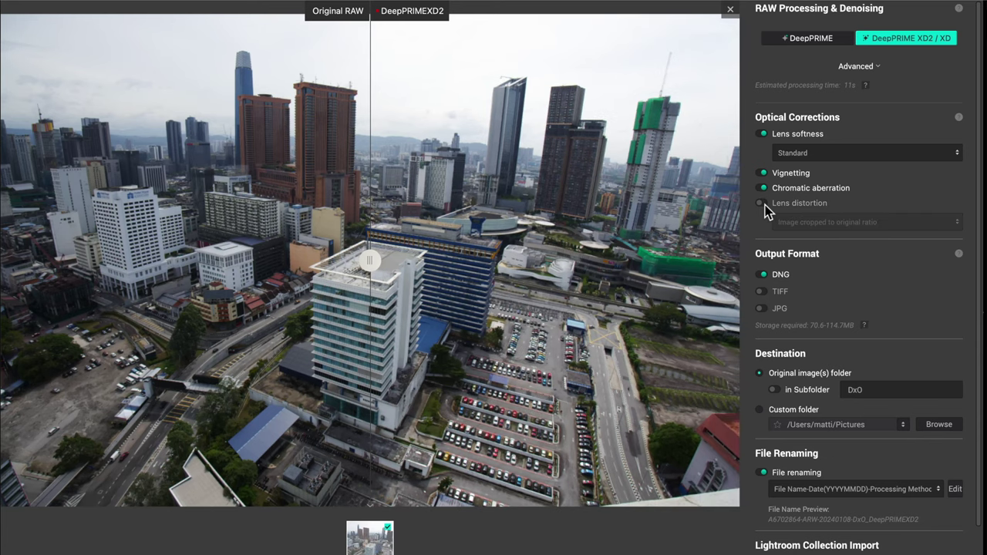
# - Enable lens distortion correction with a Maximum rectangle crop
pyautogui.click(762, 203)
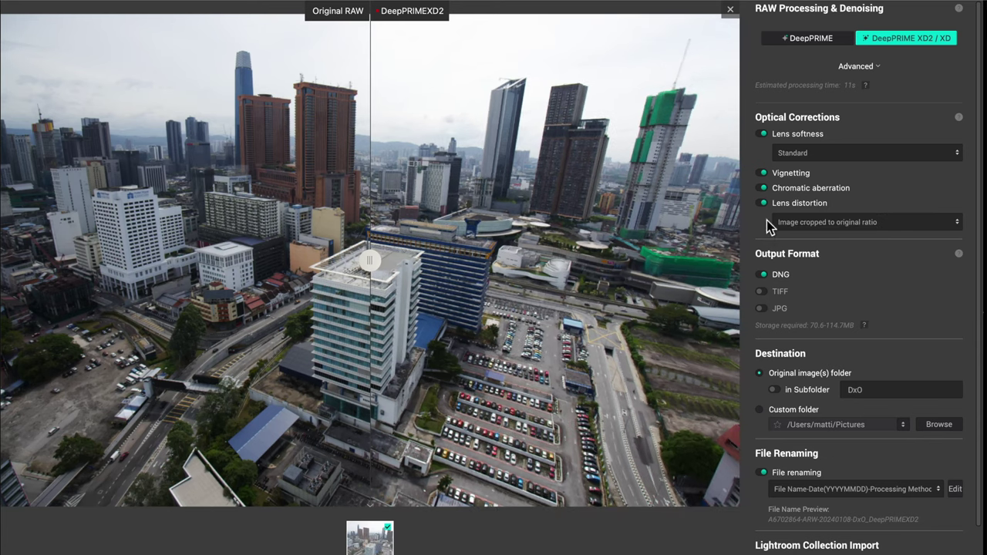
pyautogui.click(887, 223)
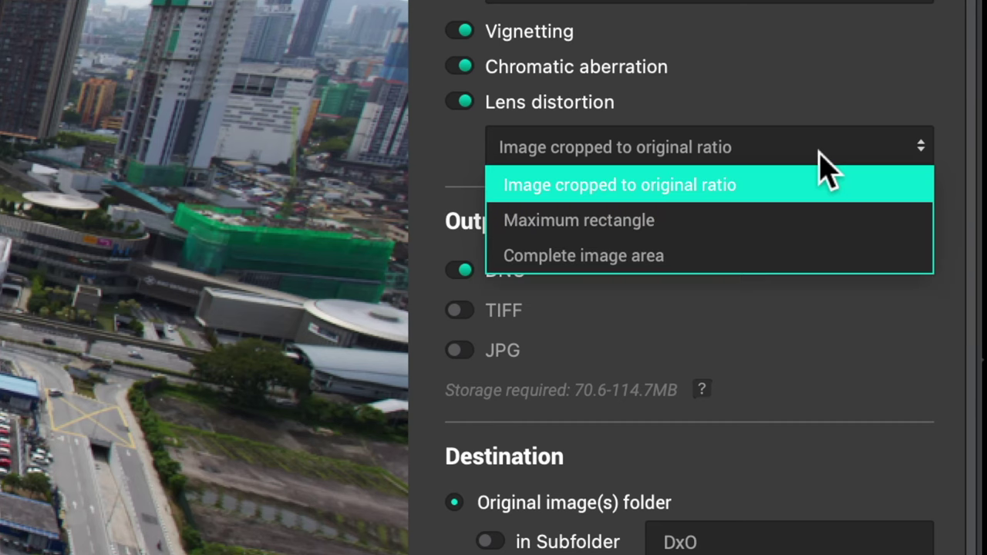
pyautogui.click(786, 219)
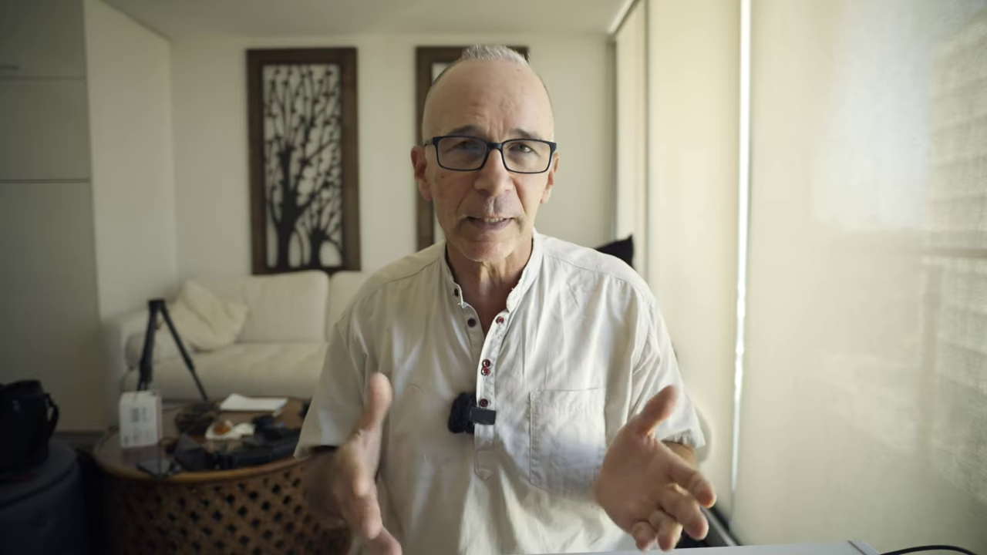
pyautogui.click(820, 151)
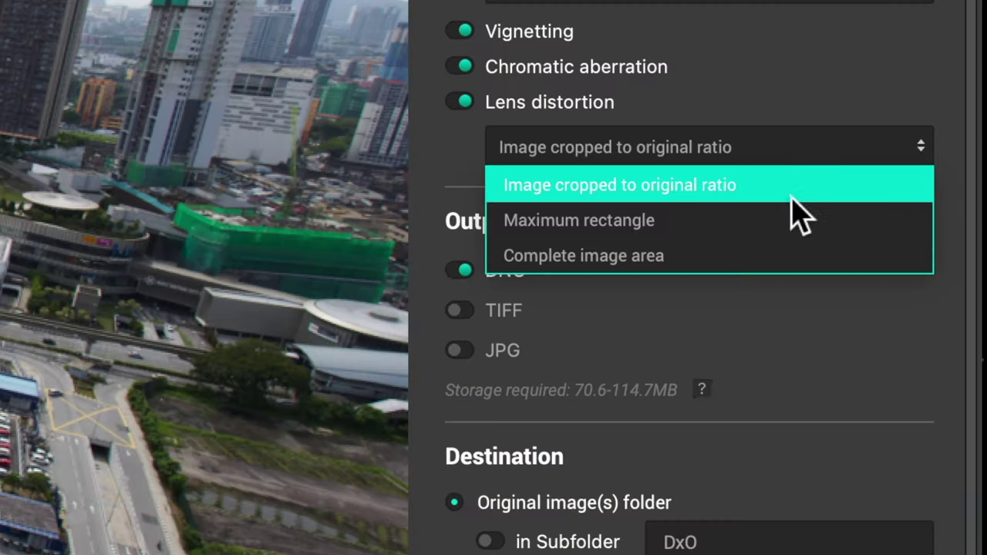
pyautogui.click(790, 230)
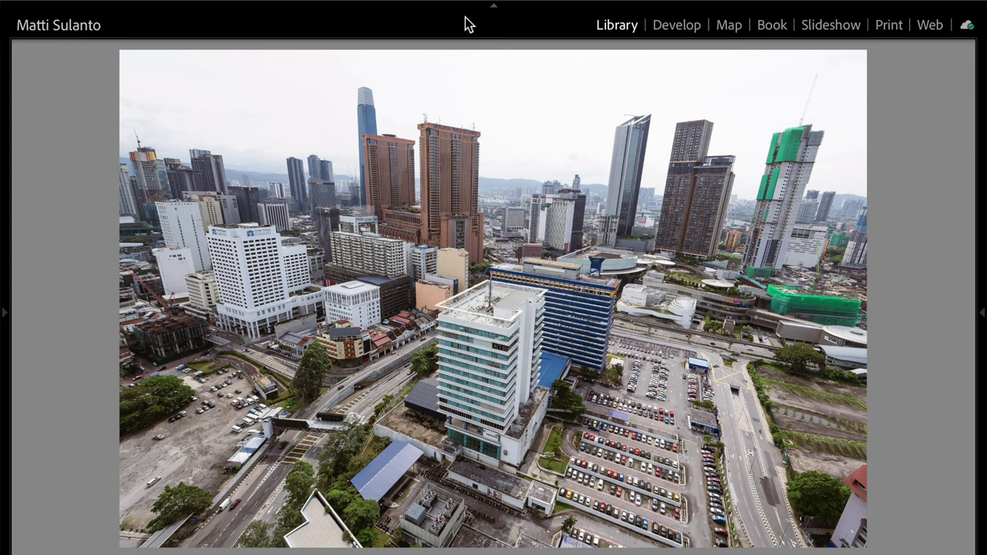
# - Step to the processed, distortion-corrected cityscape DNG in Loupe view
pyautogui.press('Right')
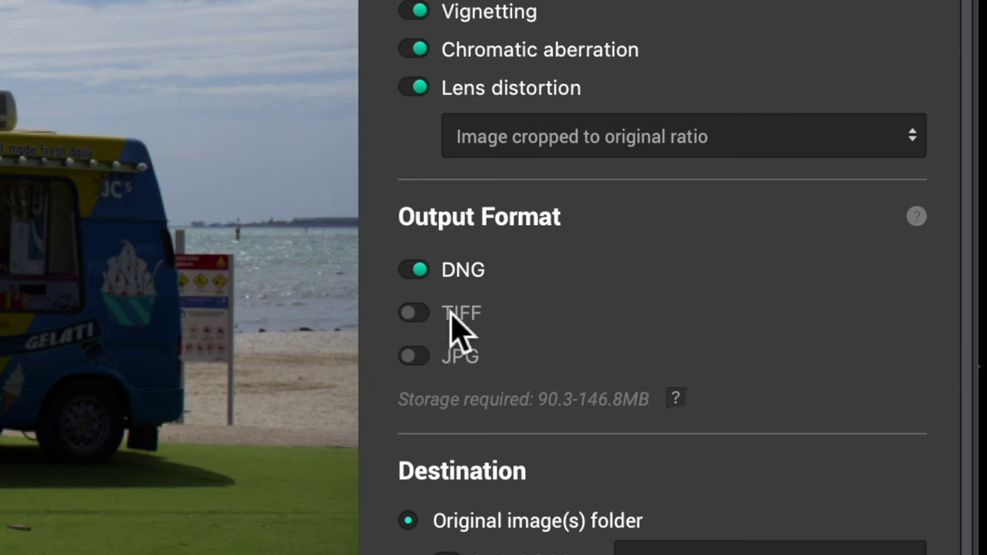
# - Add JPG output alongside DNG, leaving TIFF off, and raise Smart Lighting to 100
pyautogui.click(414, 313)
pyautogui.click(414, 356)
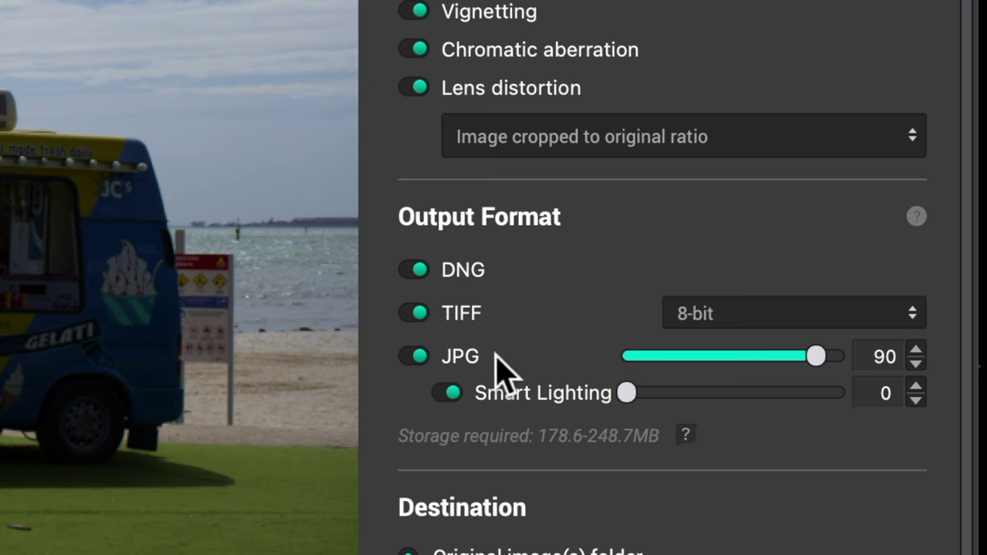
pyautogui.click(417, 316)
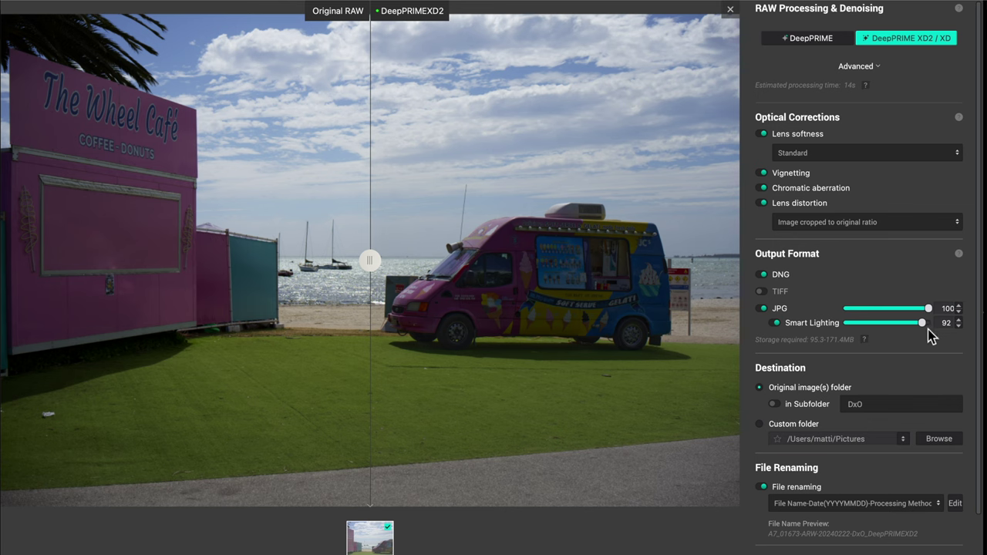
pyautogui.moveTo(926, 326); pyautogui.dragTo(948, 326)
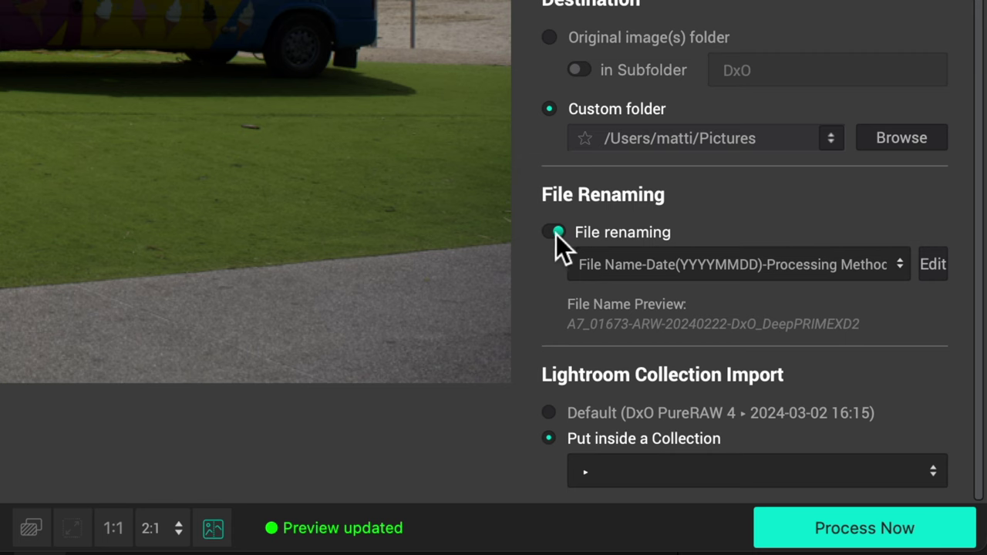
# - Keep the current file-naming pattern and import results into the default Lightroom collection
pyautogui.click(891, 264)
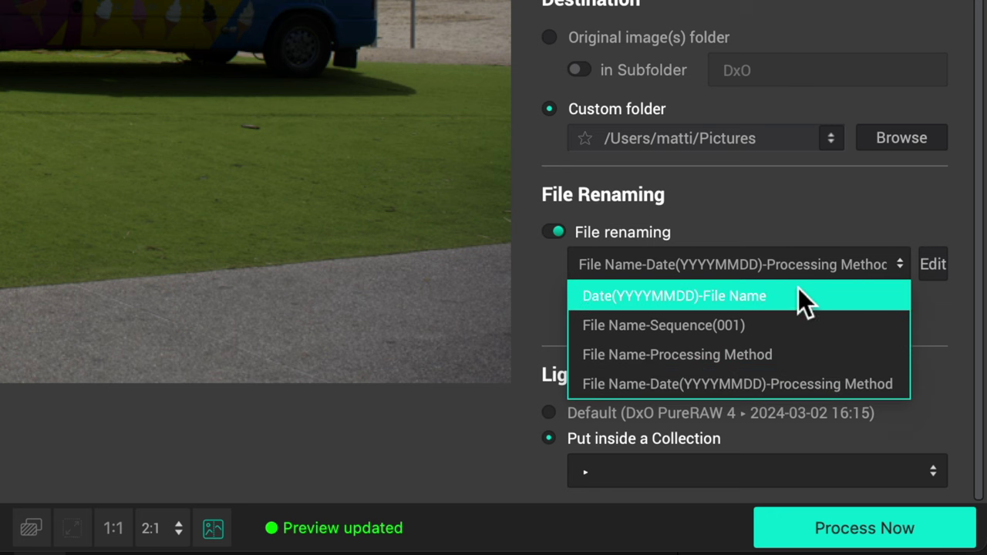
pyautogui.click(538, 286)
pyautogui.click(549, 415)
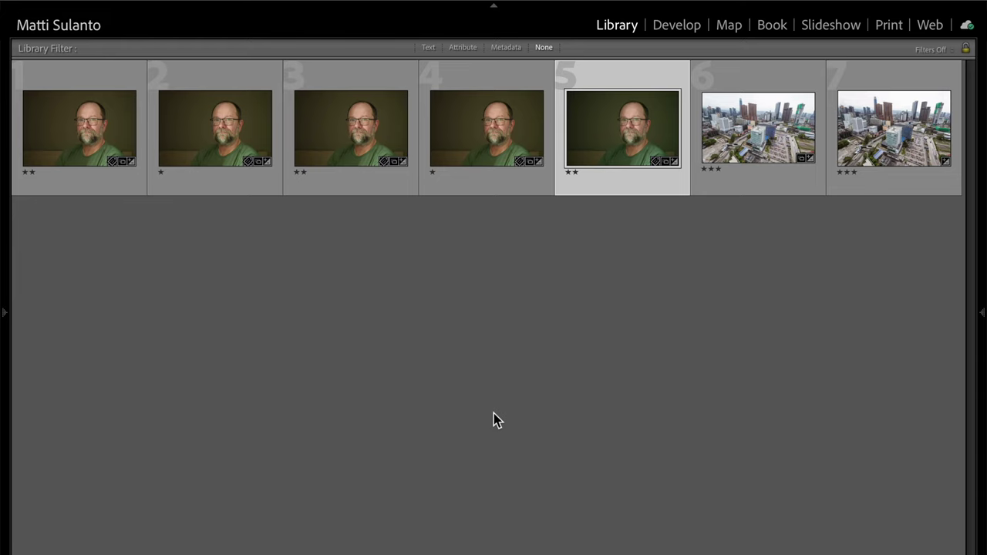
# - View DSC00912.ARW full size, then compare it side by side with DSC00912-ARW_DxO_DeepPRIMEXD-2.dng
pyautogui.press('e')
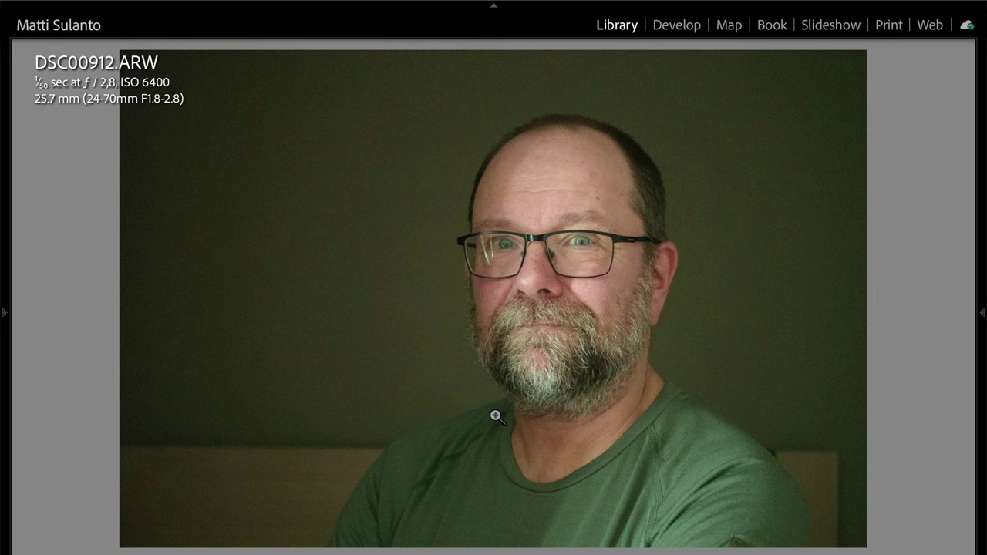
pyautogui.press('Right')
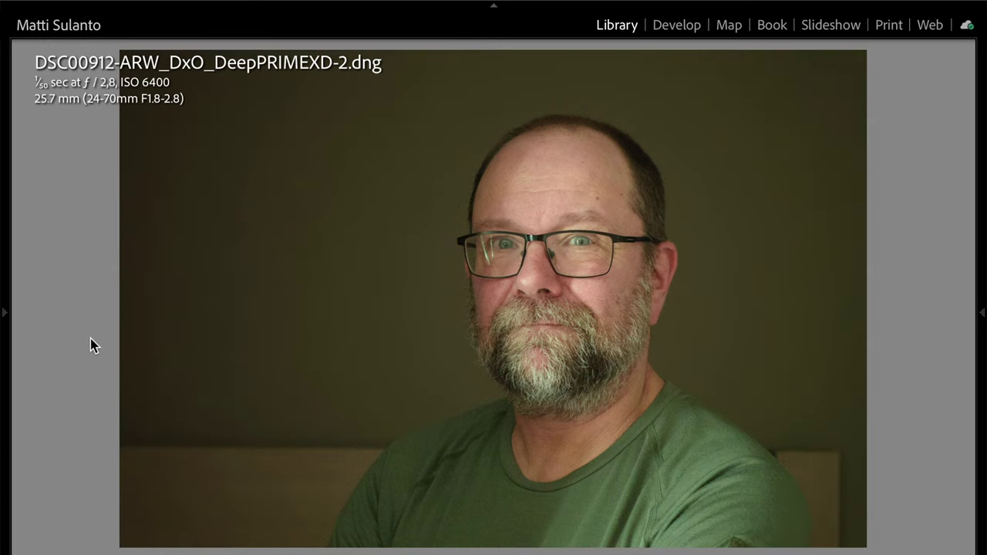
pyautogui.press('c')
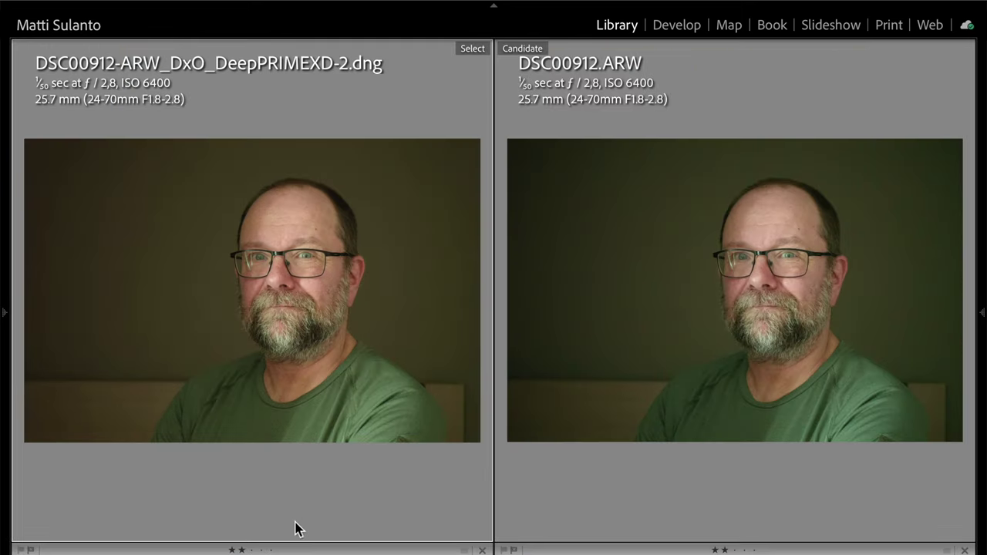